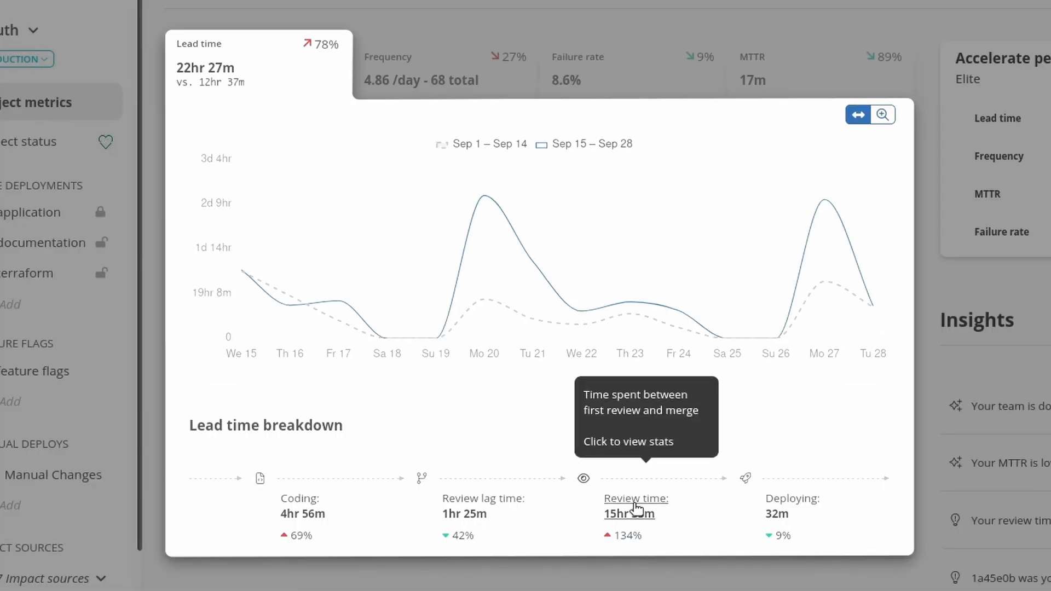
View the review time stage's stats in the lead-time breakdown.
left_click(639, 490)
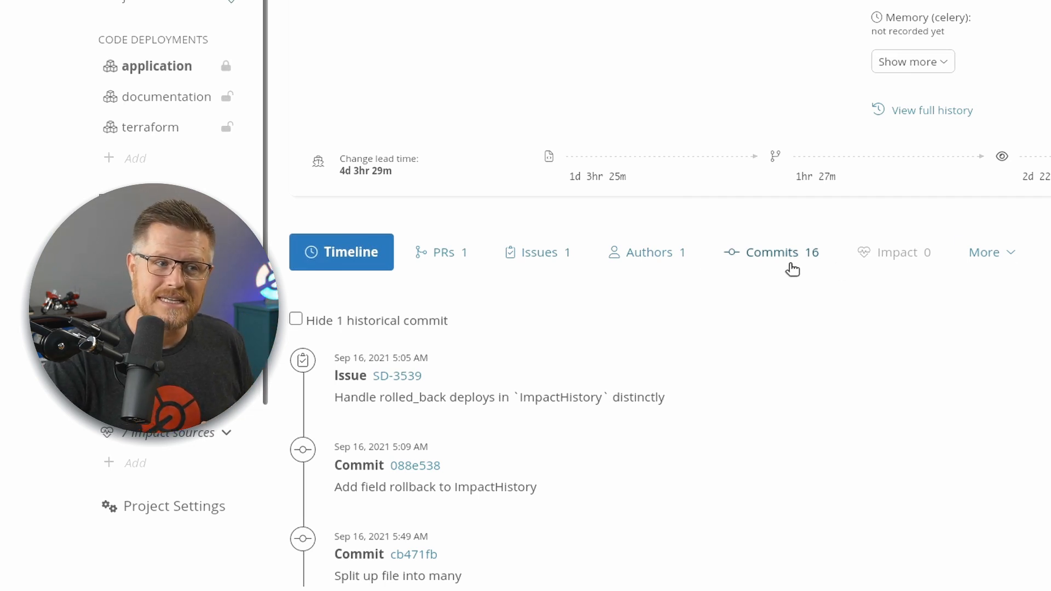
left_click(991, 252)
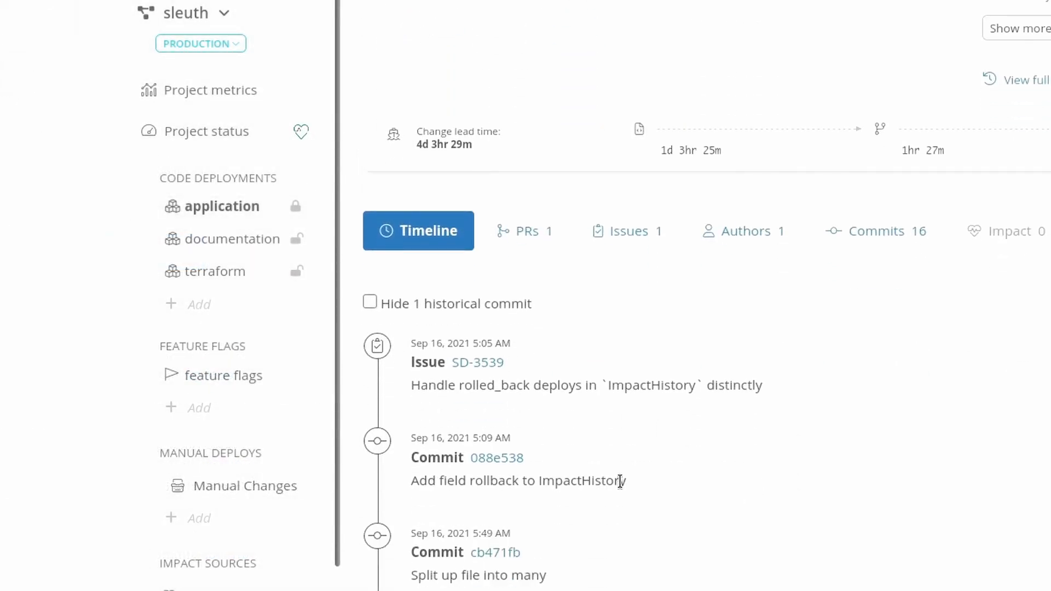
scroll(622, 481, "down", 1)
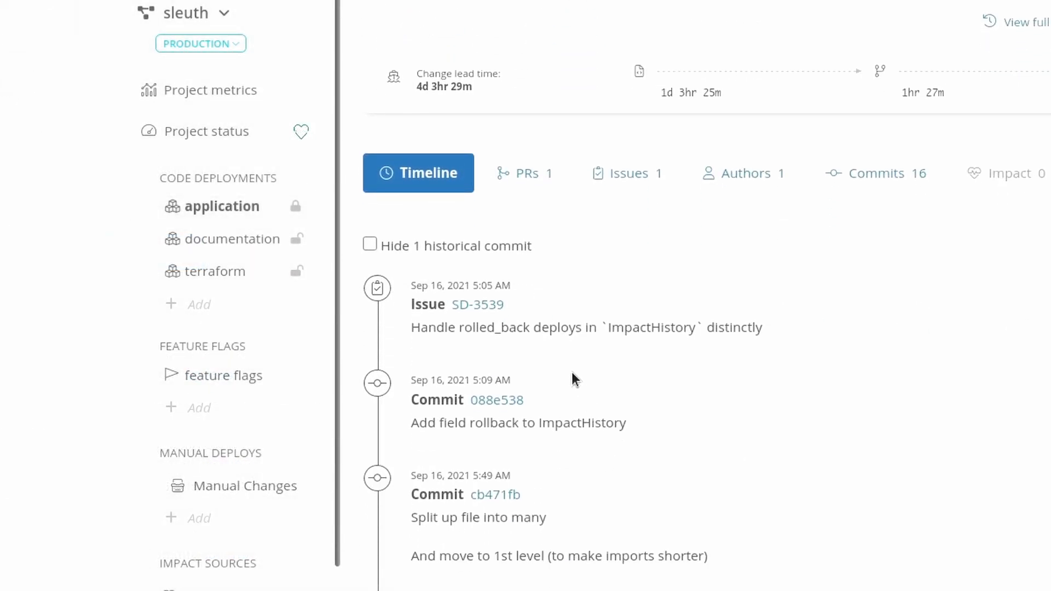
scroll(579, 388, "down", 2)
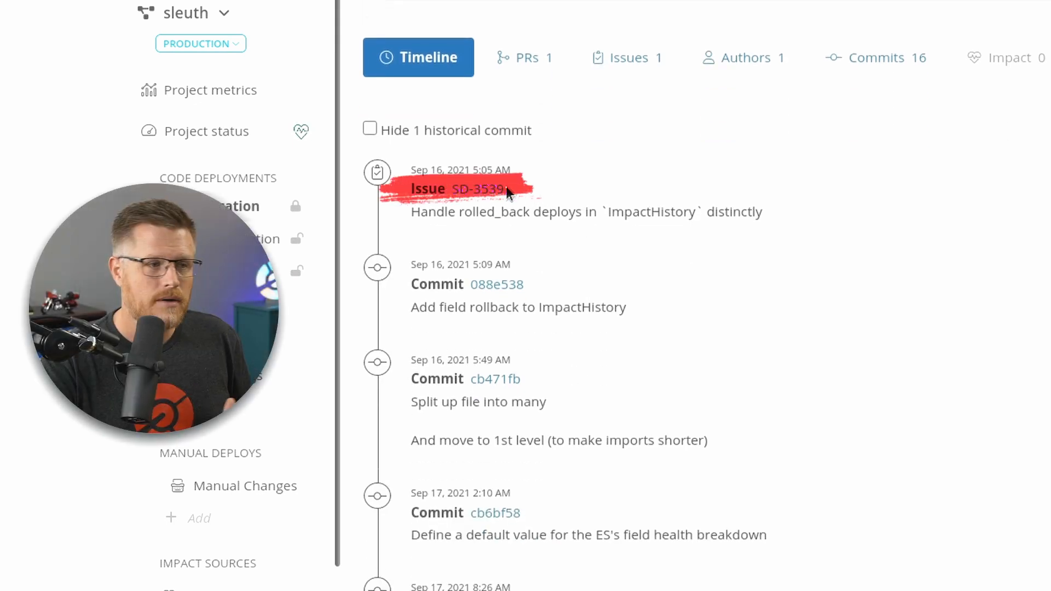
scroll(520, 398, "down", 3)
scroll(519, 398, "down", 3)
scroll(523, 401, "down", 3)
scroll(524, 401, "down", 2)
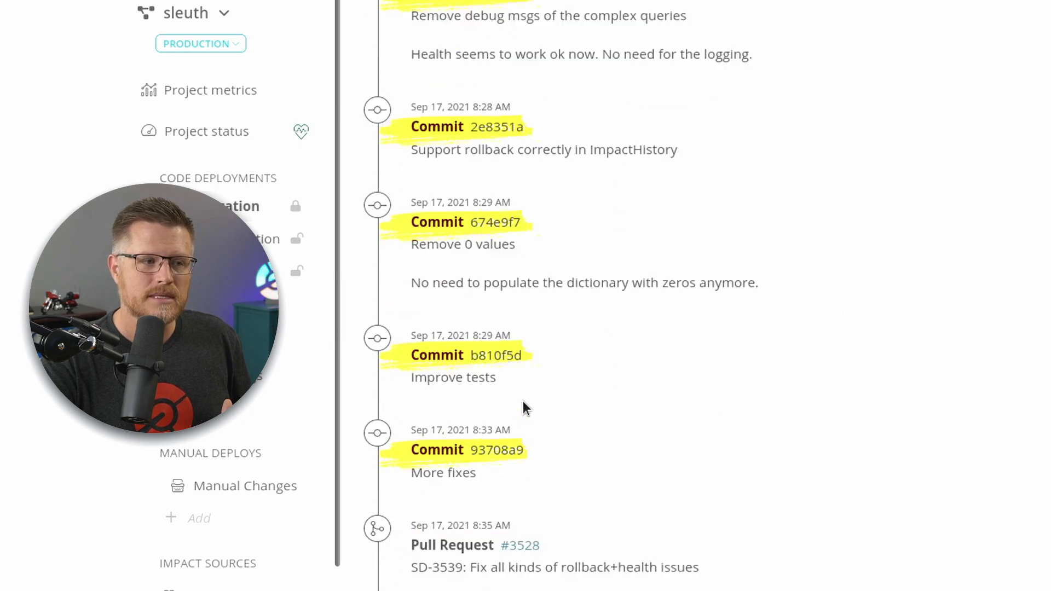
scroll(523, 401, "down", 3)
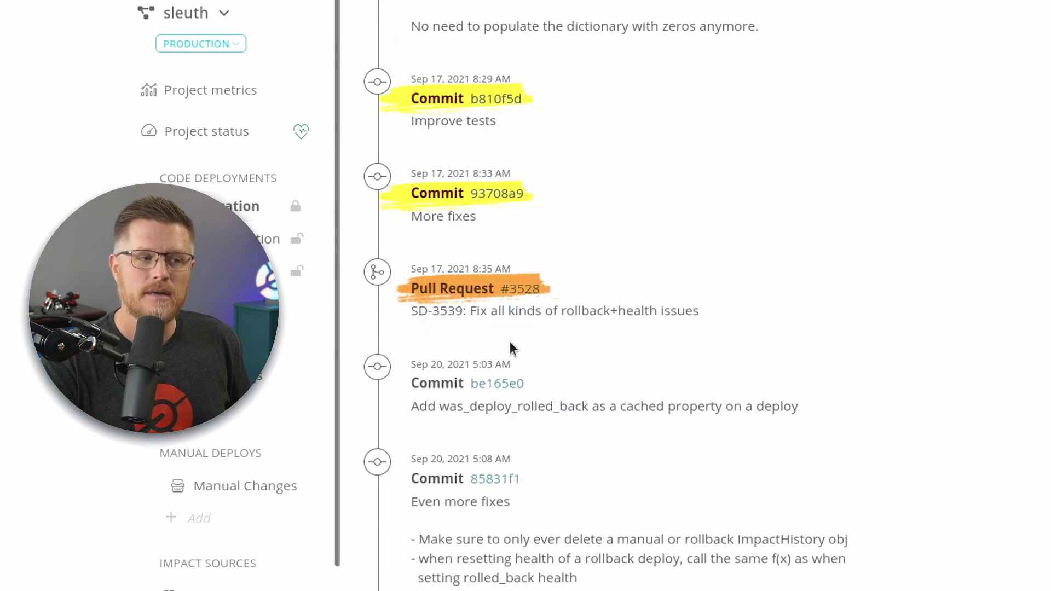
scroll(509, 341, "down", 2)
scroll(518, 353, "down", 2)
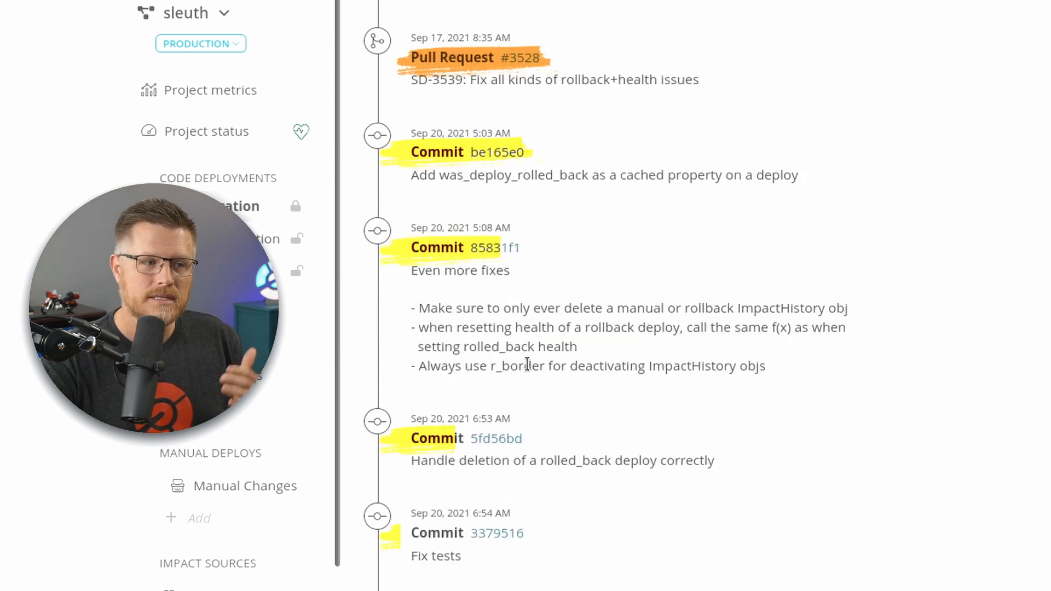
scroll(528, 364, "down", 2)
scroll(527, 363, "down", 2)
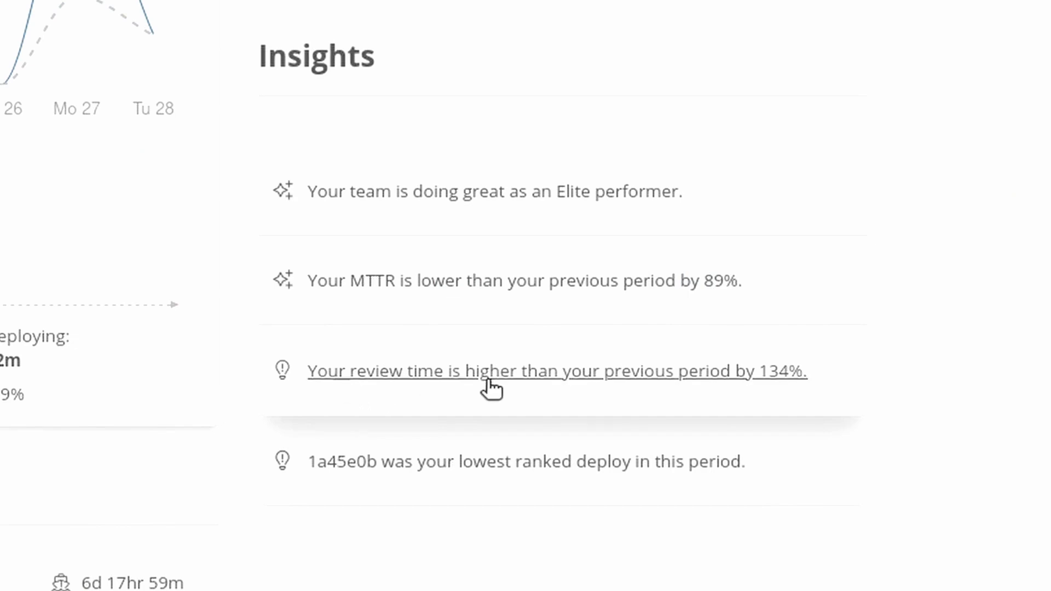
Open the review-time increase insight to see its longest-review PR list.
left_click(543, 366)
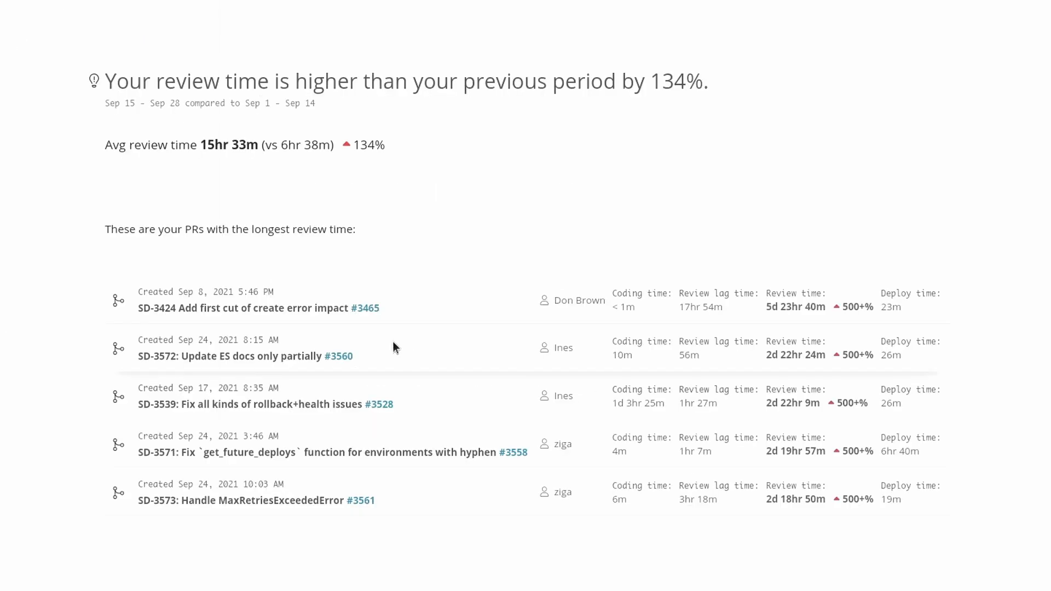